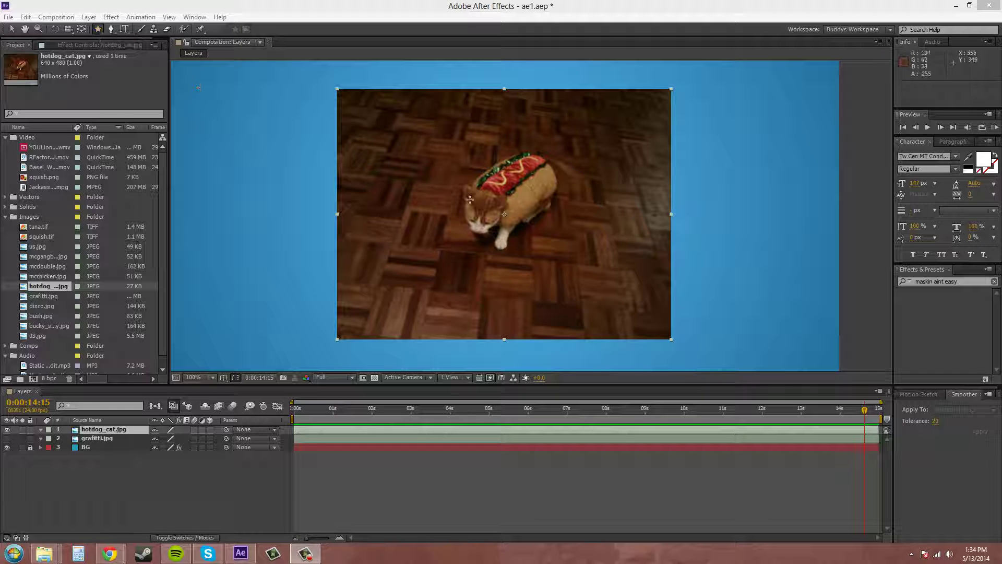
Step: Draw a star mask over the hotdog_cat photo with the Star Tool, then return to the Selection Tool
mouse_move(511, 195)
mouse_down()
mouse_move(563, 216)
mouse_move(630, 214)
mouse_move(624, 166)
mouse_move(633, 155)
mouse_move(623, 192)
mouse_up()
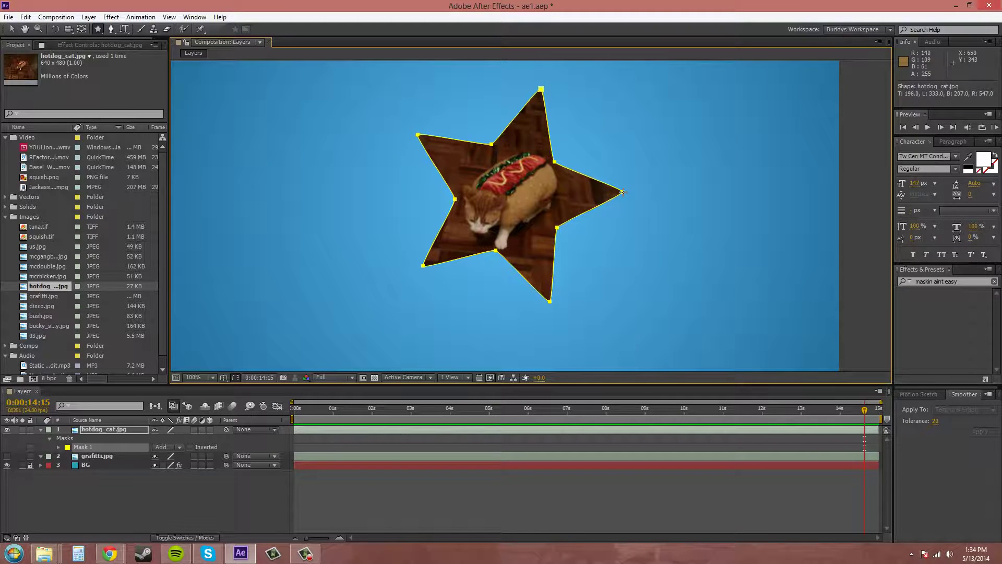
click(12, 30)
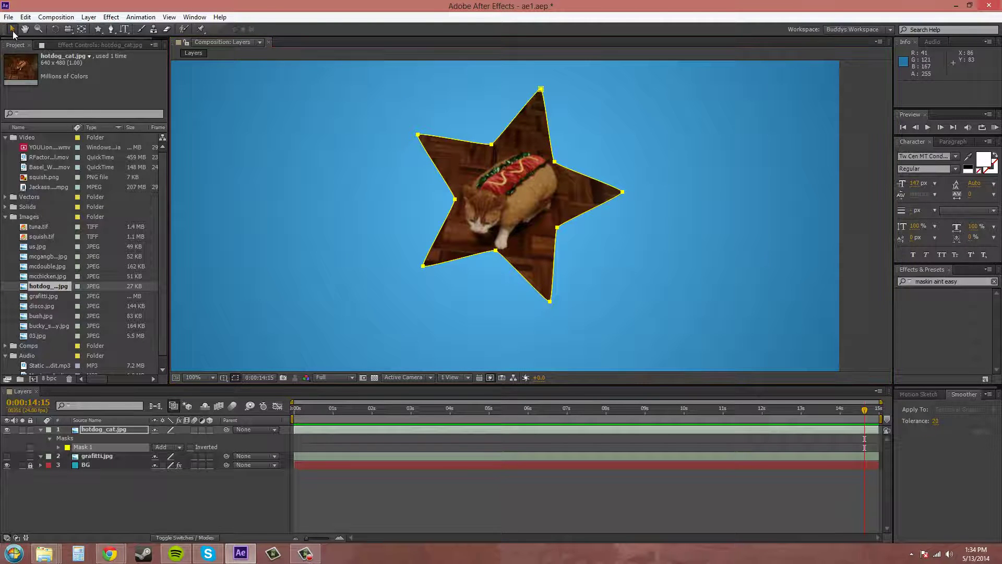
Step: Reveal Mask 1's Path, Feather, Opacity and Expansion on the hotdog_cat layer and select the mask path
click(98, 431)
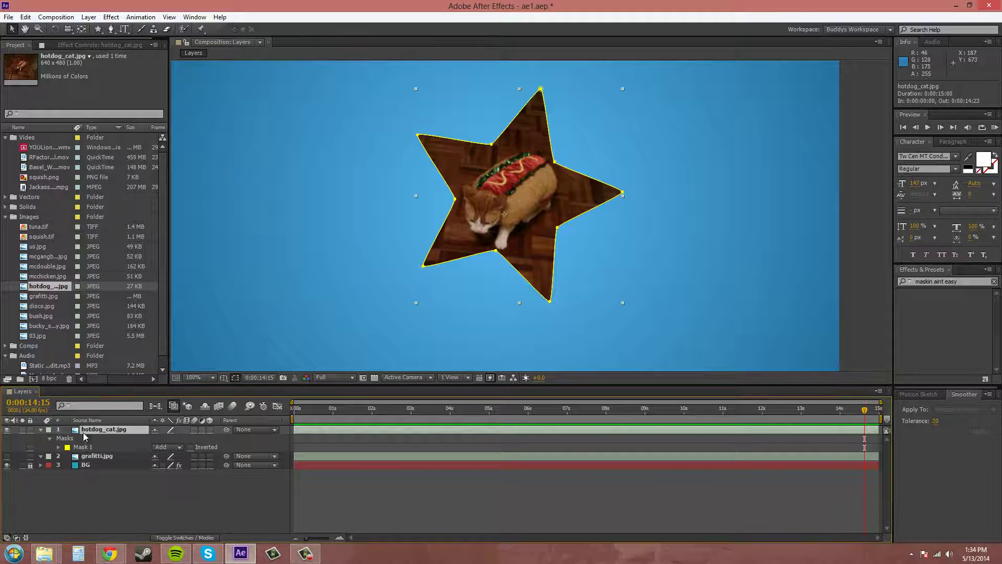
click(58, 448)
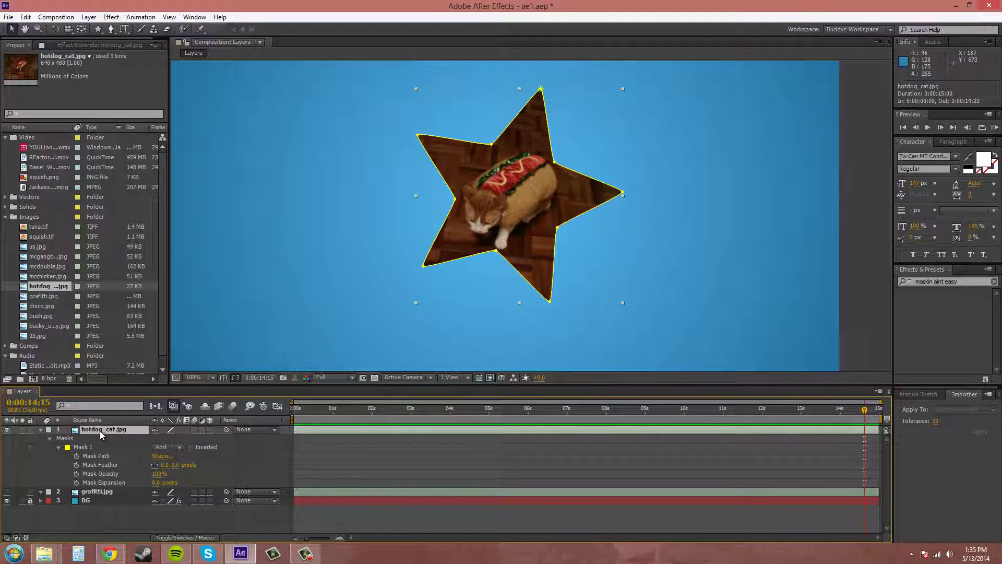
key(m)
key(m)
key(m)
key(m)
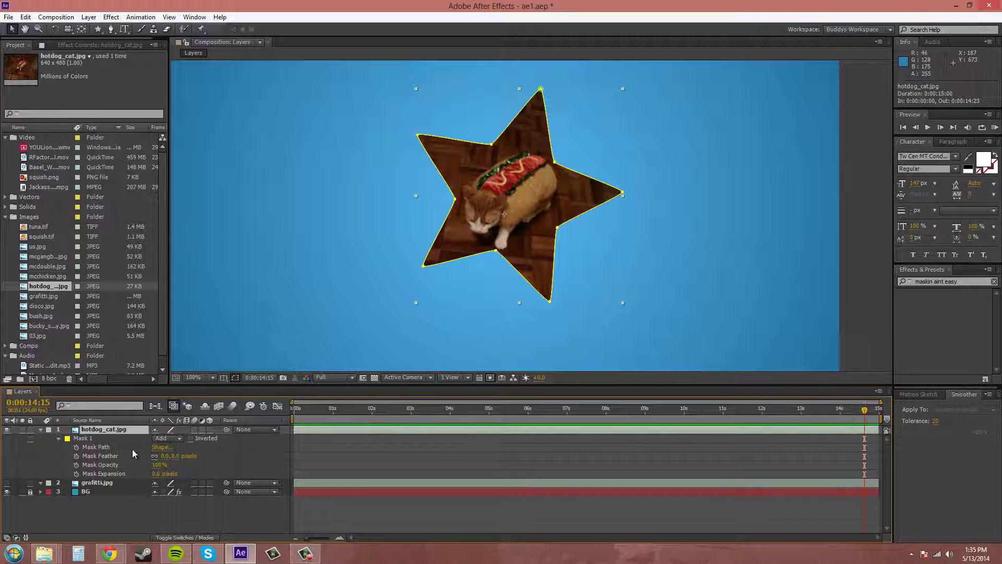
click(93, 447)
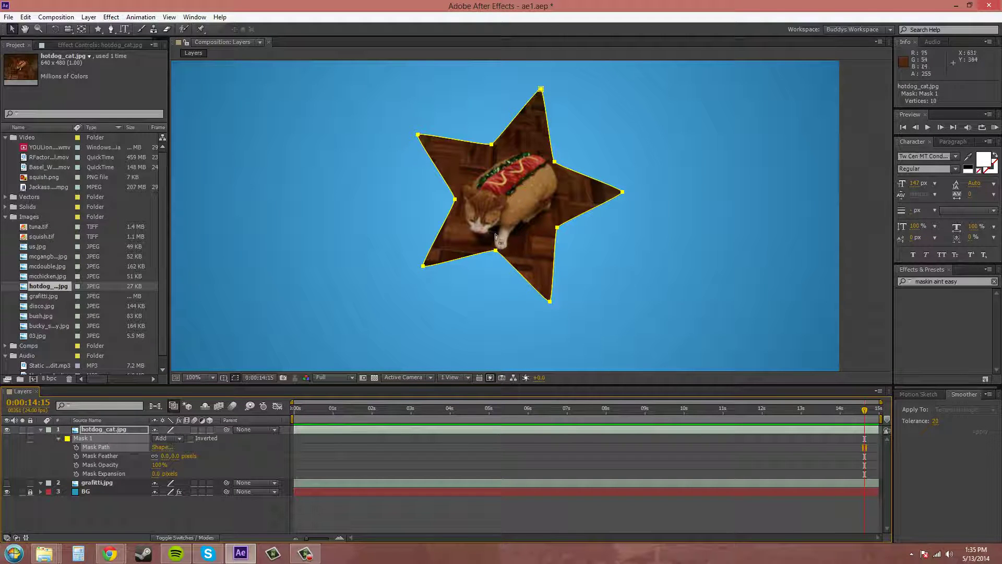
click(76, 447)
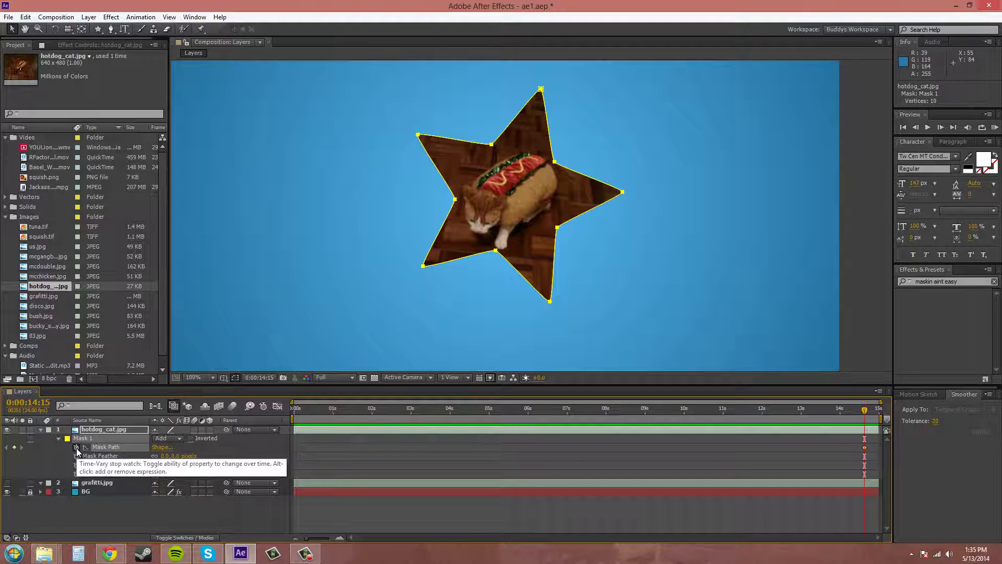
drag(866, 410, 800, 415)
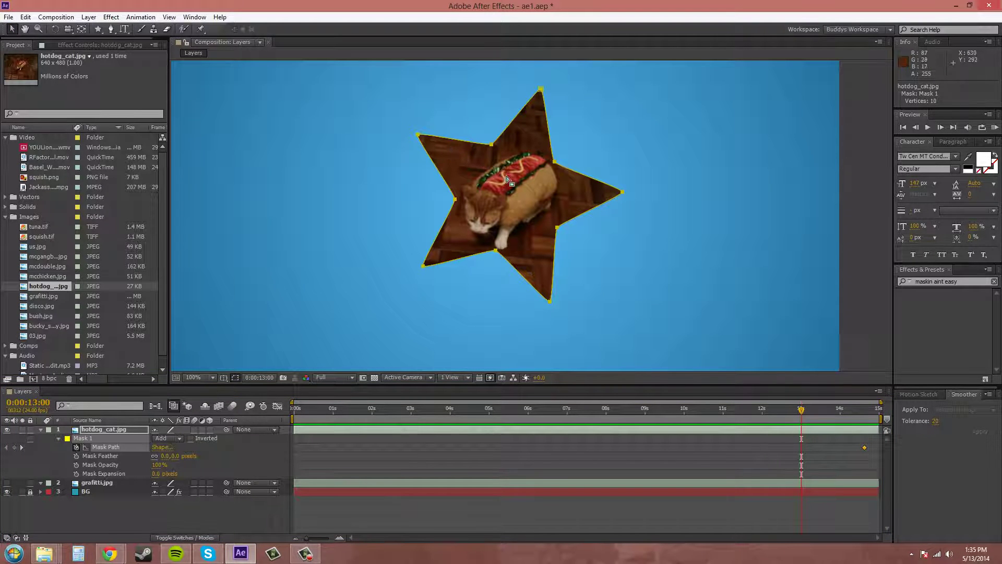
click(100, 441)
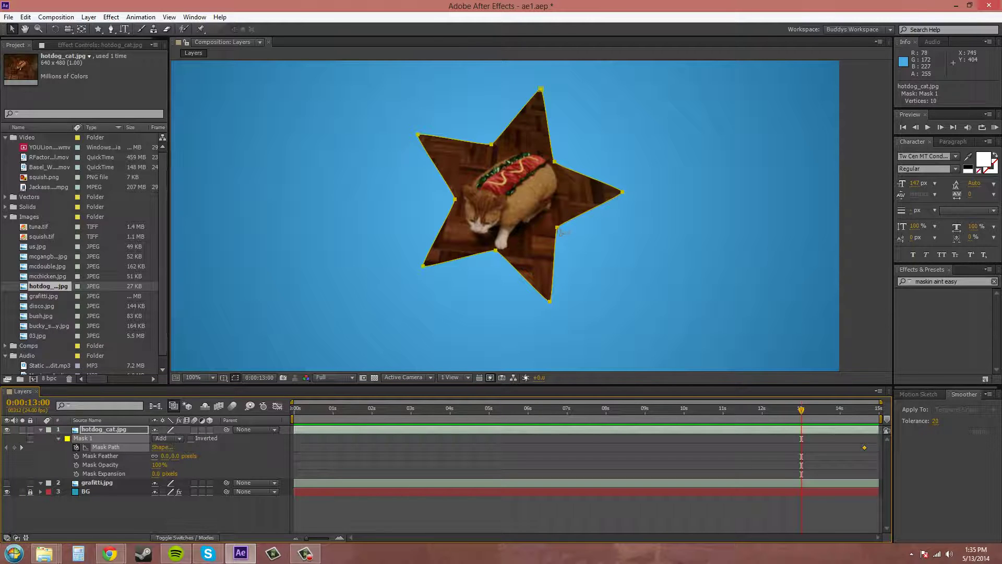
drag(562, 232, 356, 238)
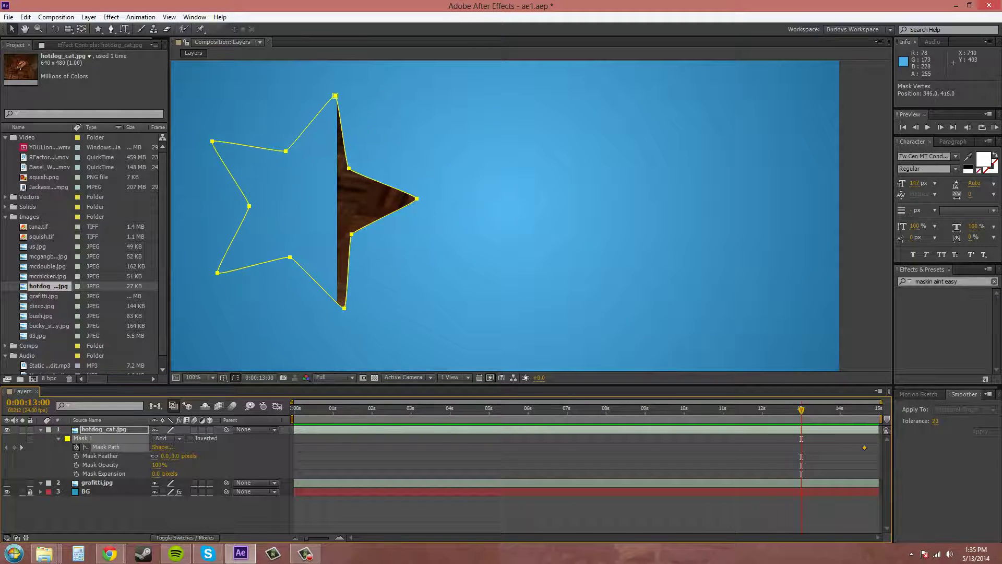
drag(801, 410, 848, 415)
key(ctrl+z)
key(ctrl+z)
key(ctrl+z)
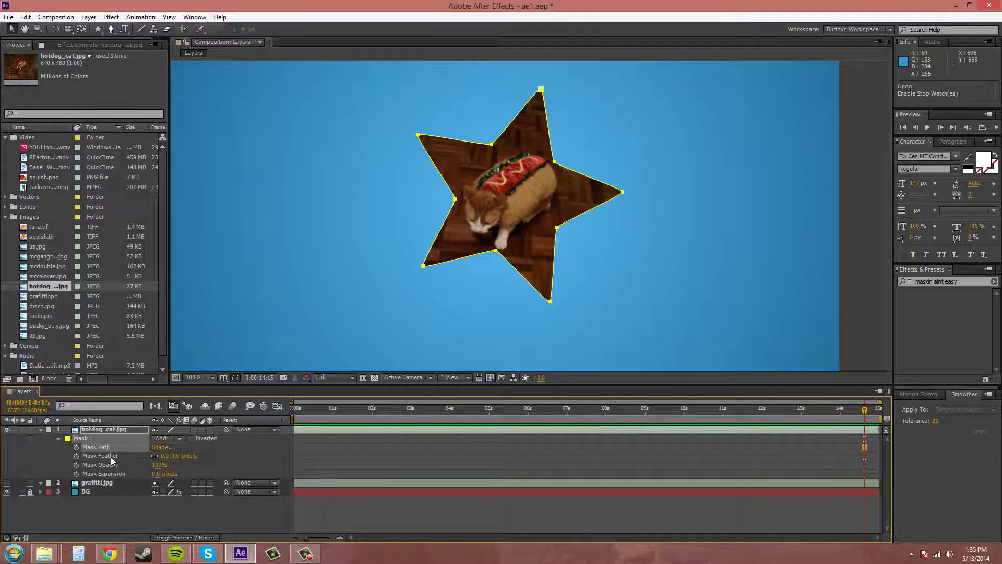
click(210, 455)
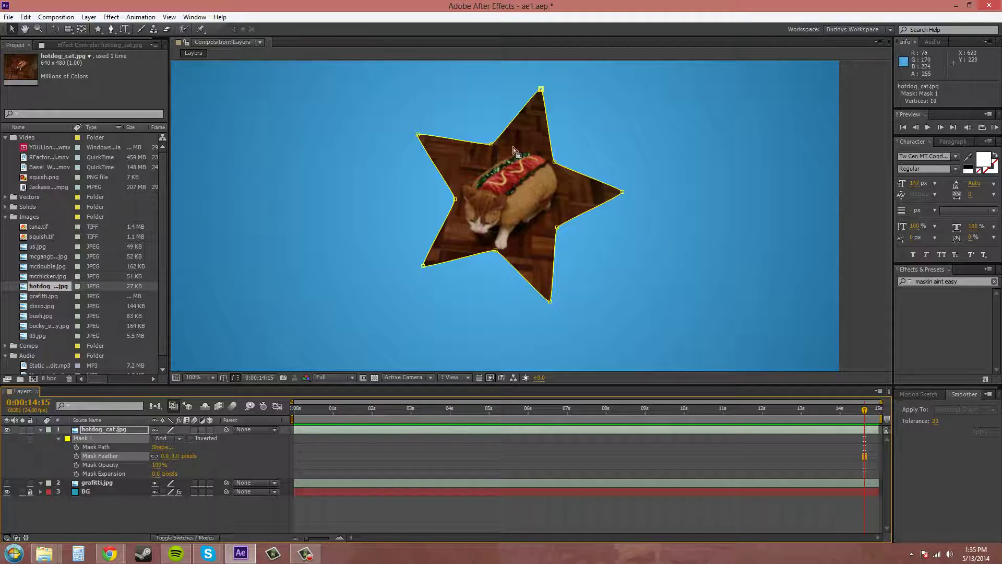
drag(175, 456, 220, 454)
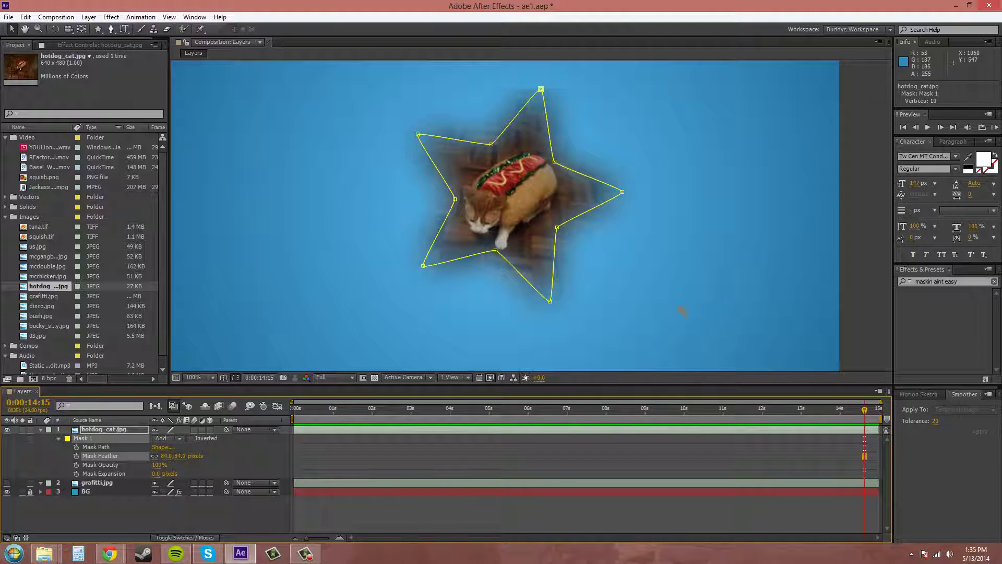
key(ctrl+z)
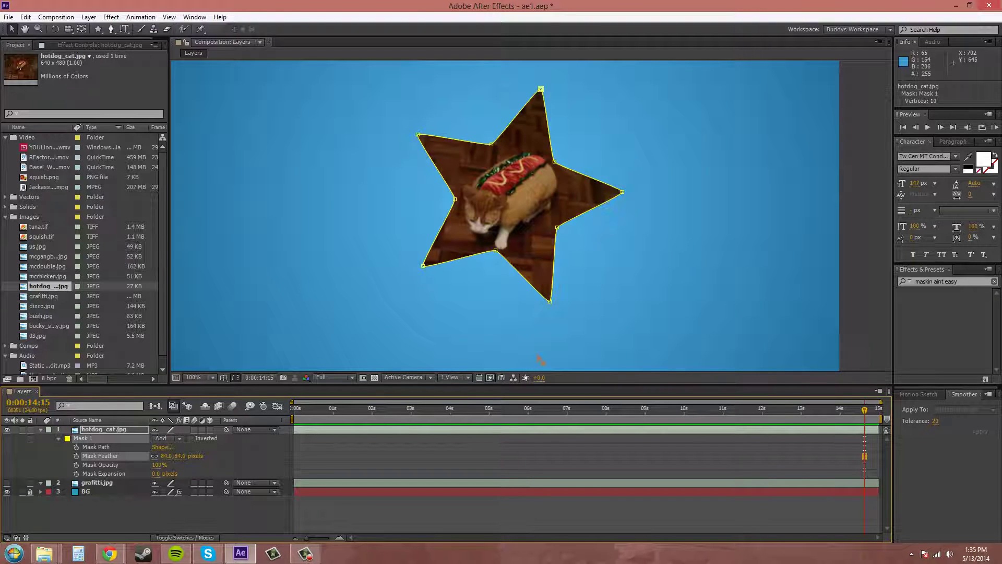
click(155, 465)
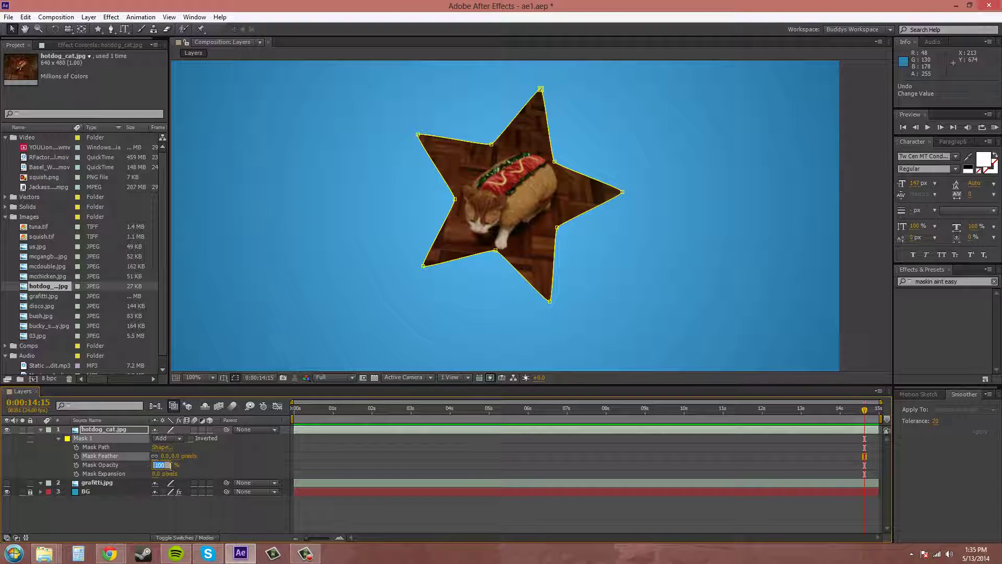
text(0)
key(Return)
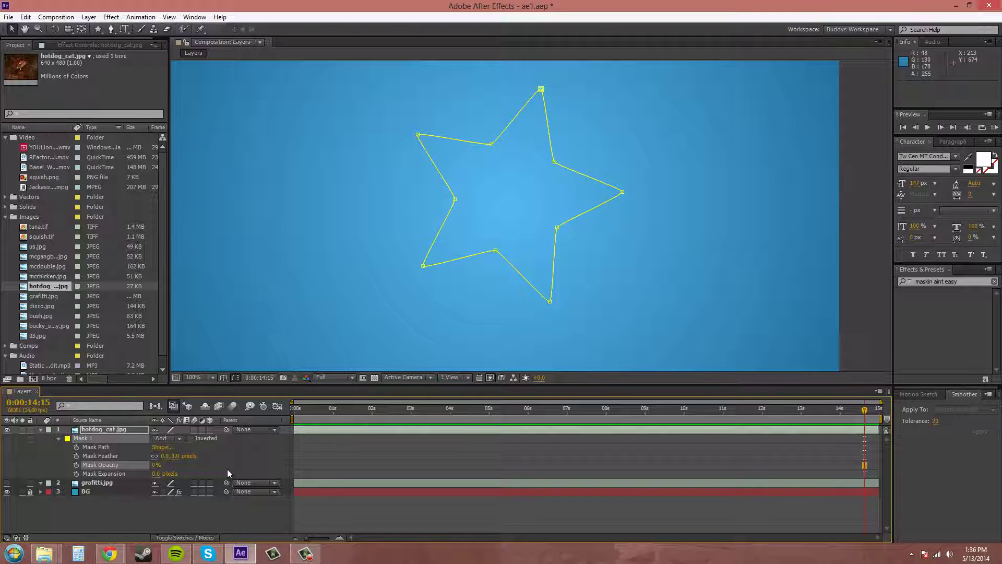
click(155, 464)
click(195, 467)
drag(154, 464, 243, 464)
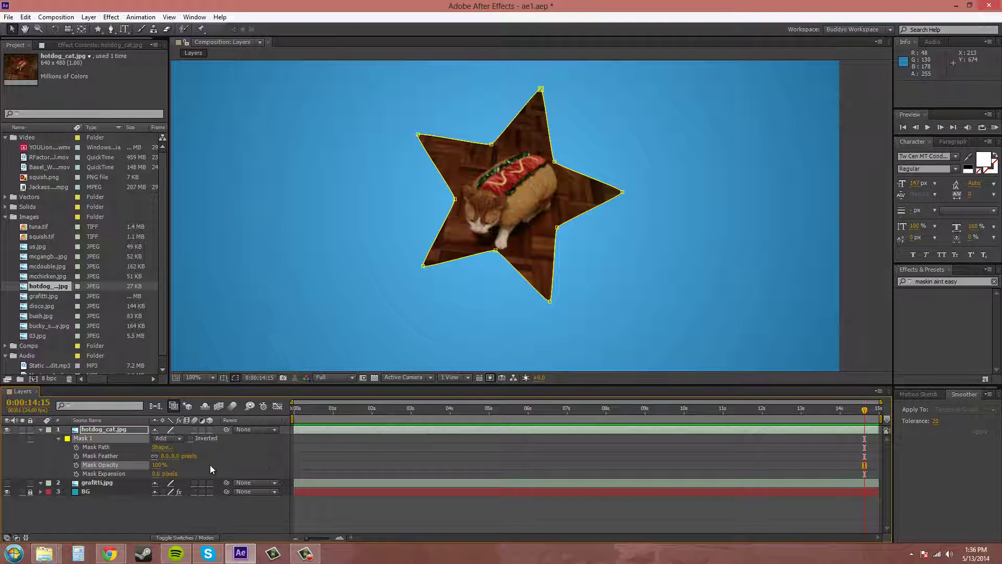
click(194, 466)
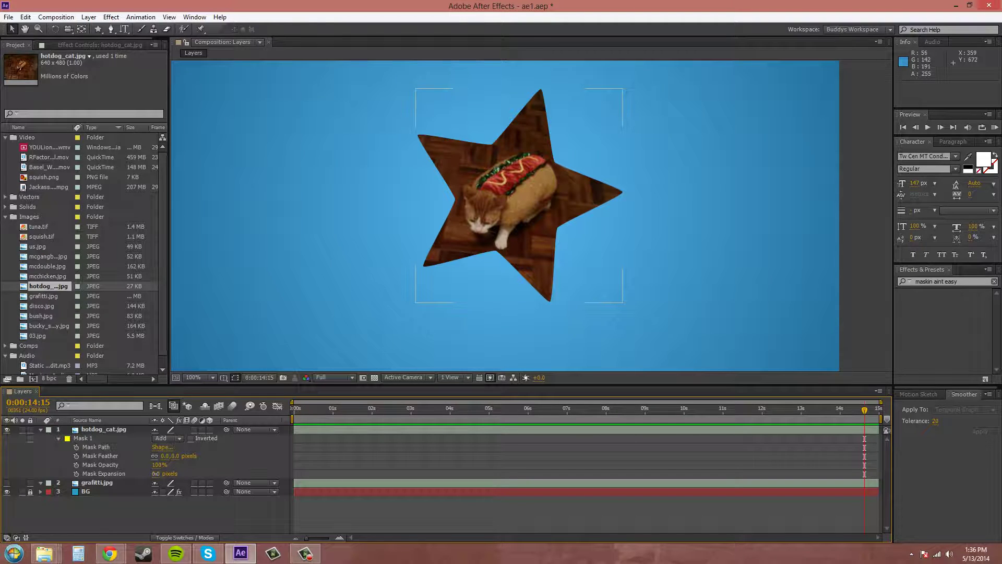
drag(158, 474, 169, 474)
click(529, 429)
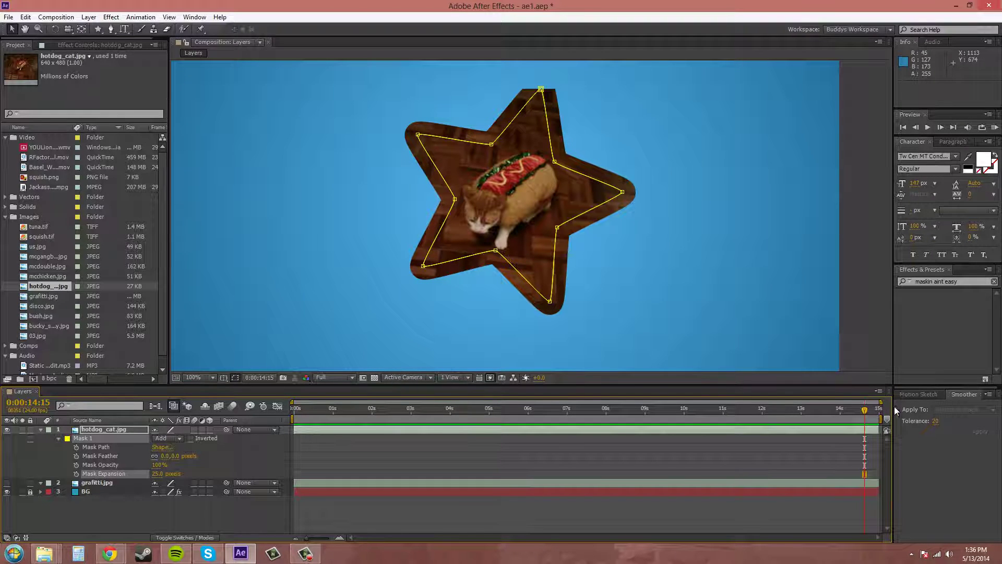
key(ctrl+z)
key(ctrl+shift+a)
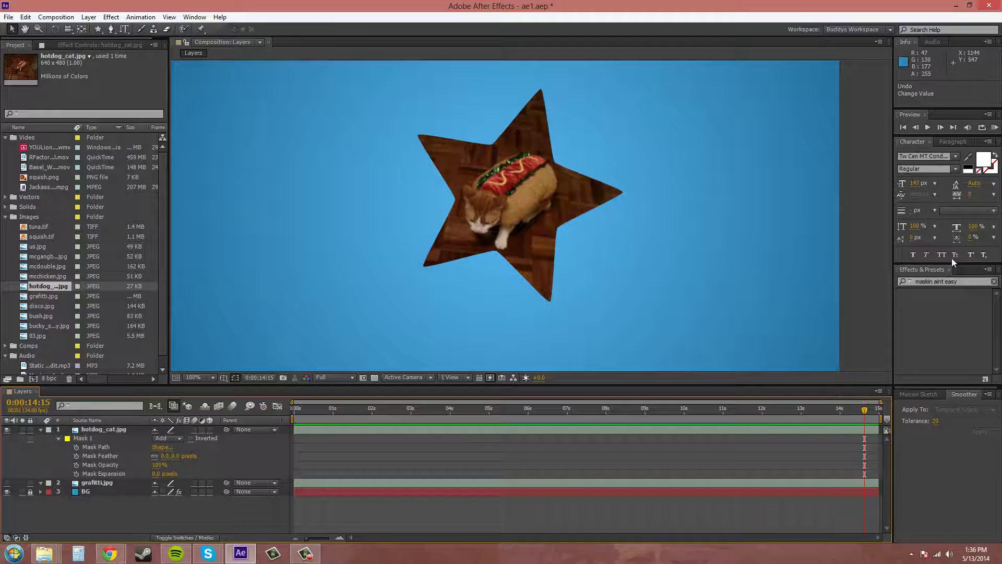
click(82, 438)
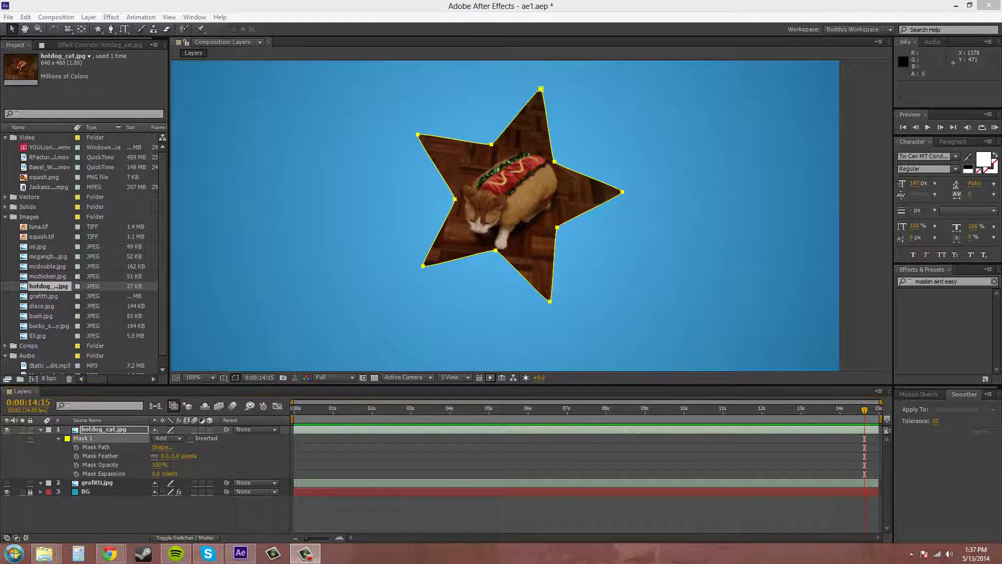
click(41, 430)
click(105, 429)
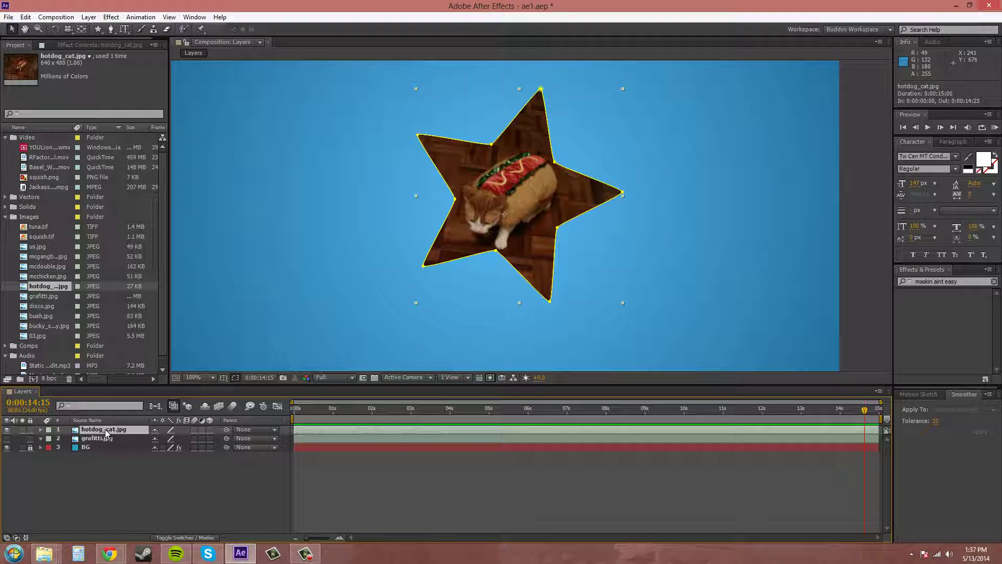
key(m)
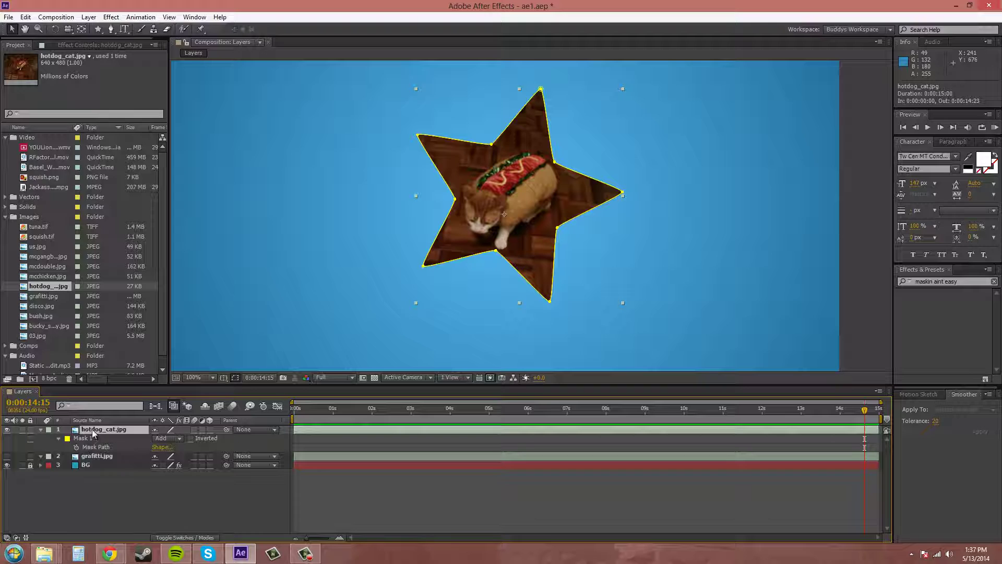
key(f)
click(59, 440)
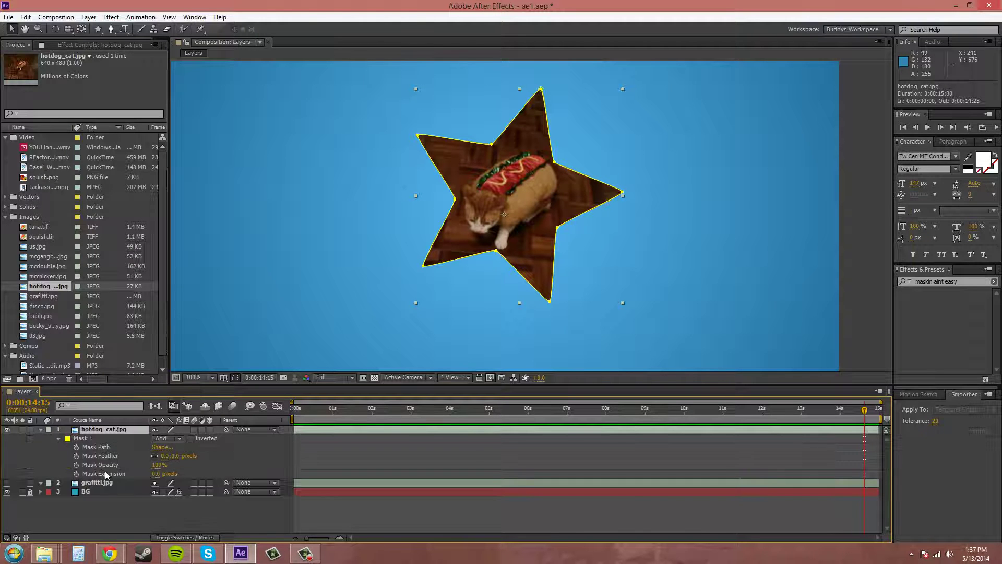
click(59, 438)
click(77, 439)
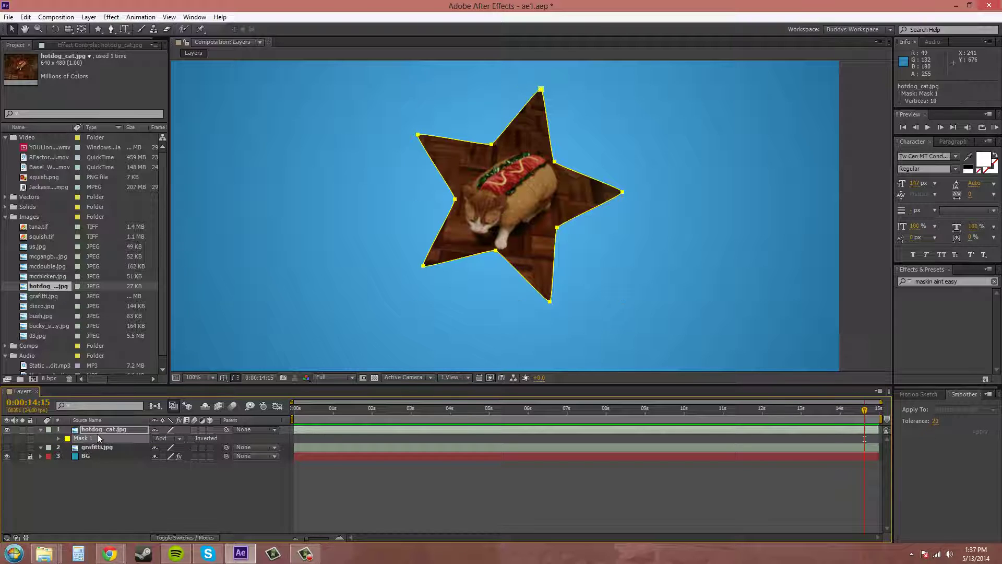
click(99, 431)
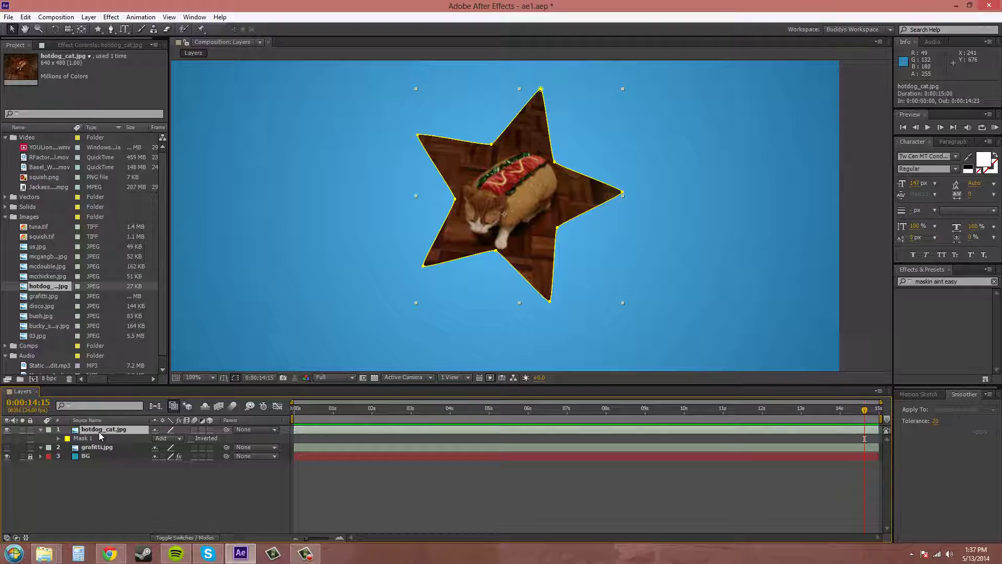
key(t)
key(t)
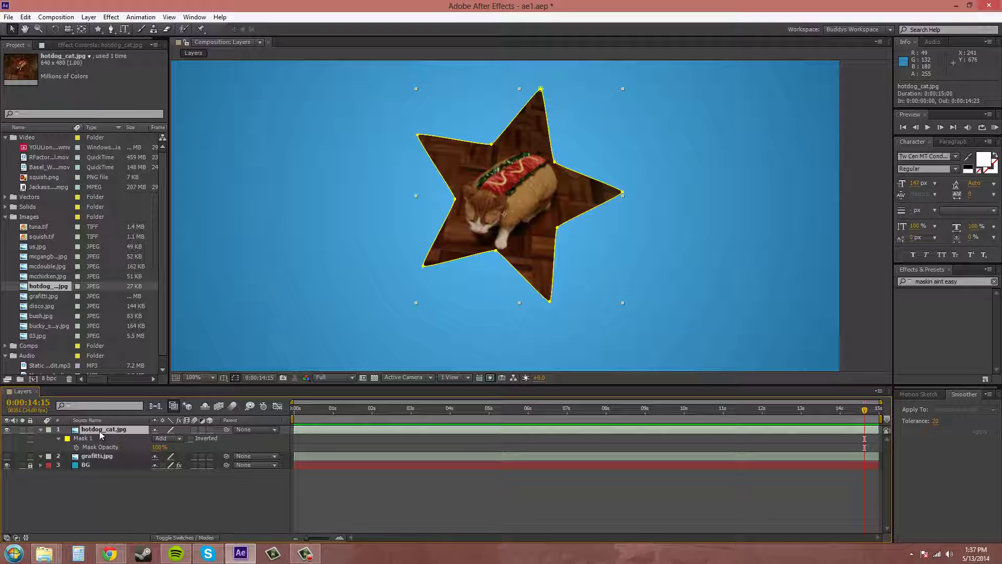
key(m)
key(m)
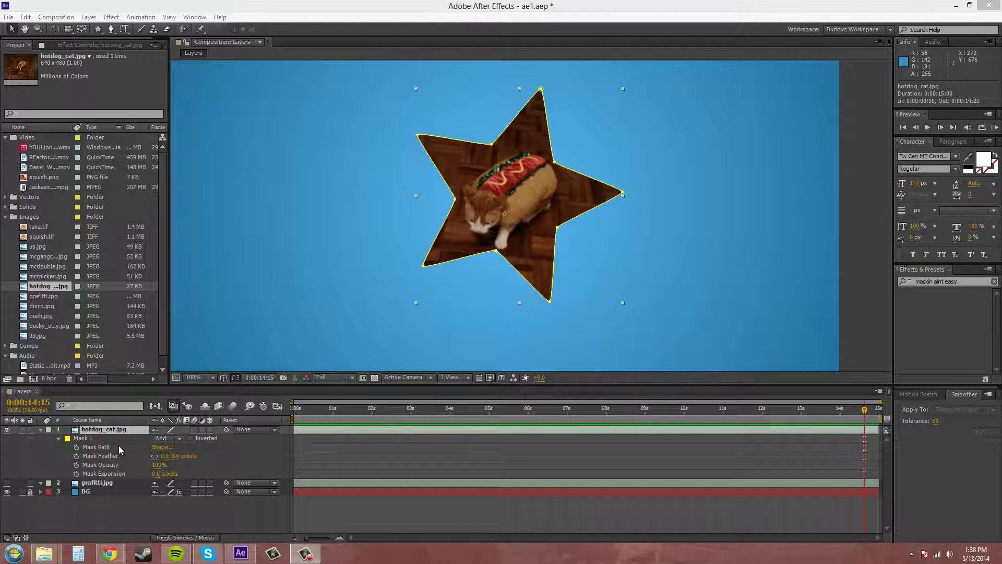
Step: Reset Mask 1's shape from the star to a rectangle in the Mask Shape dialog
click(162, 447)
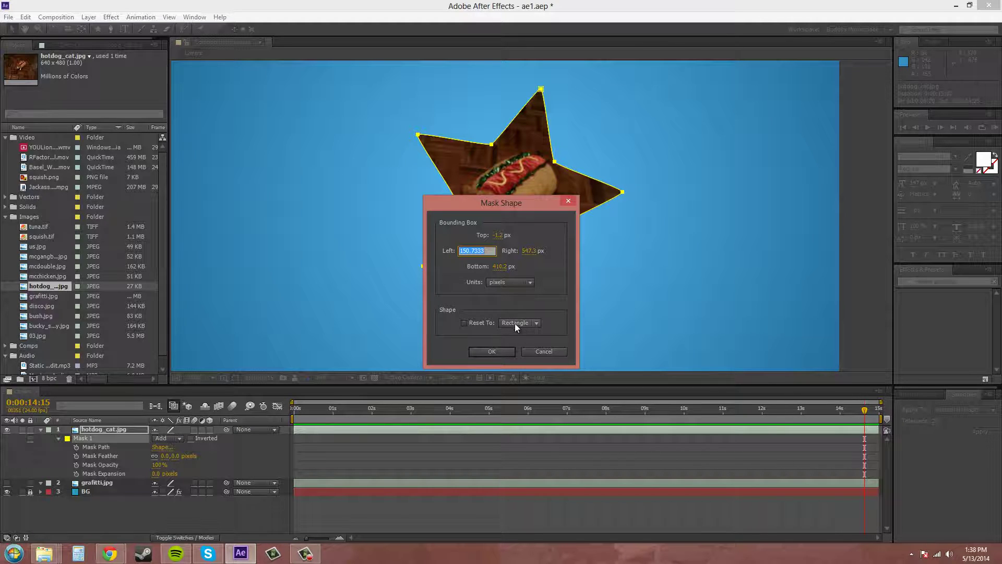
click(463, 323)
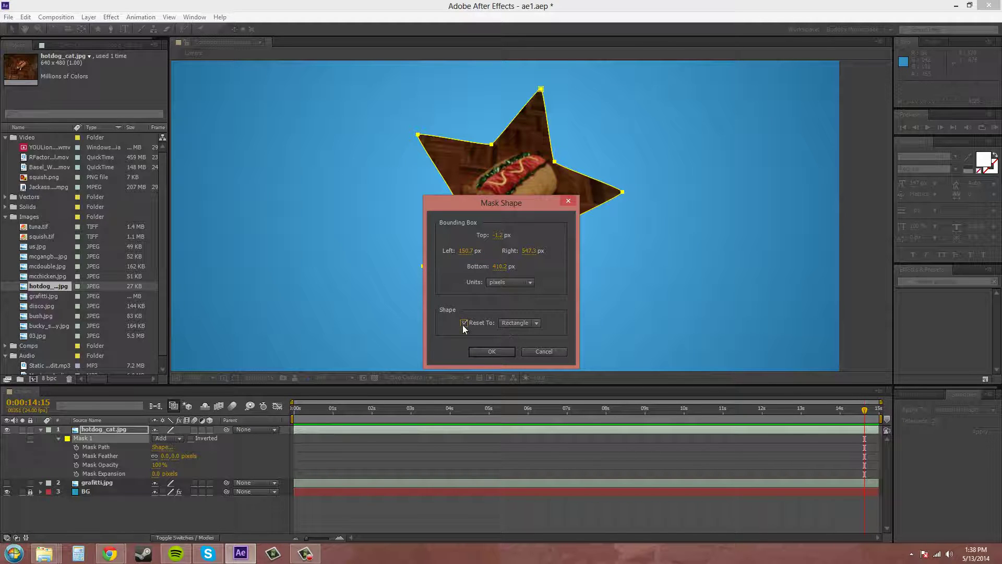
click(488, 351)
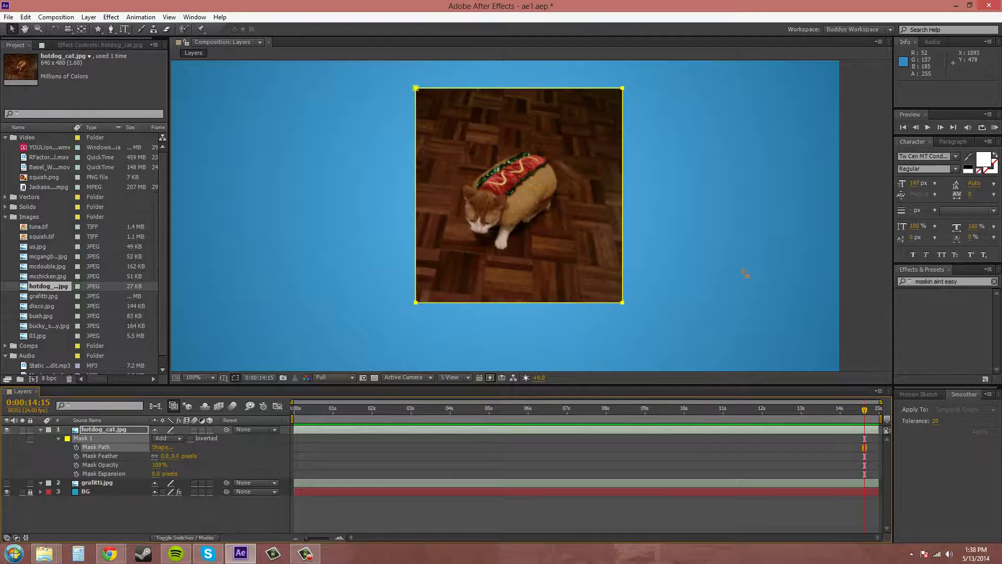